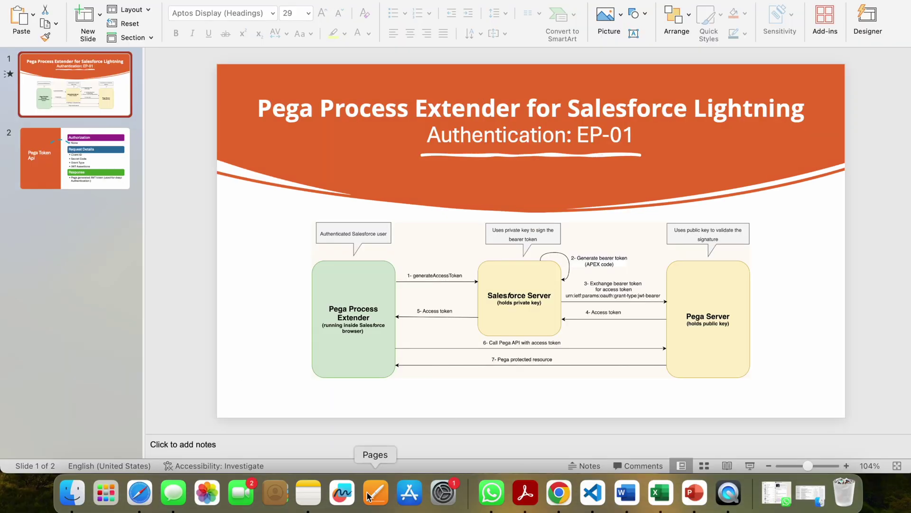
Scroll the Process Extender listing to Main components and highlight the My Assignments bullet
click(557, 493)
scroll(239, 228, up, 5)
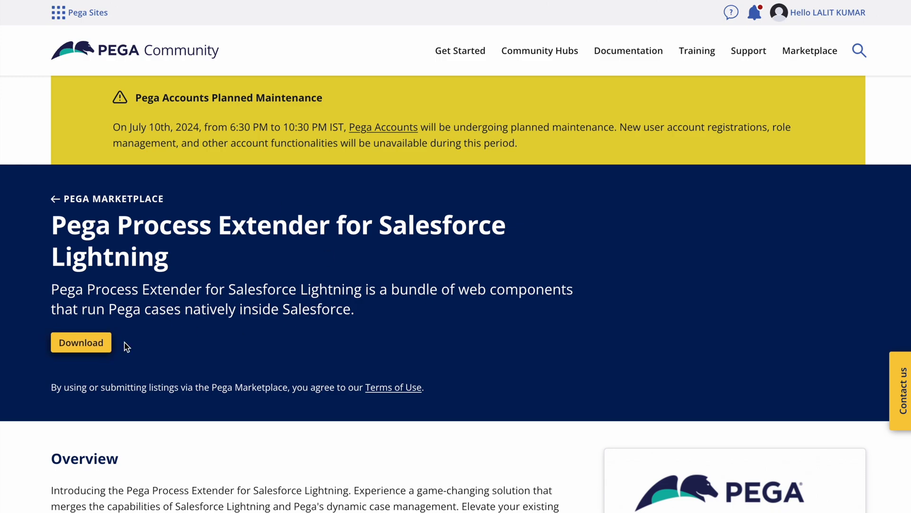
scroll(285, 359, down, 5)
scroll(287, 355, down, 5)
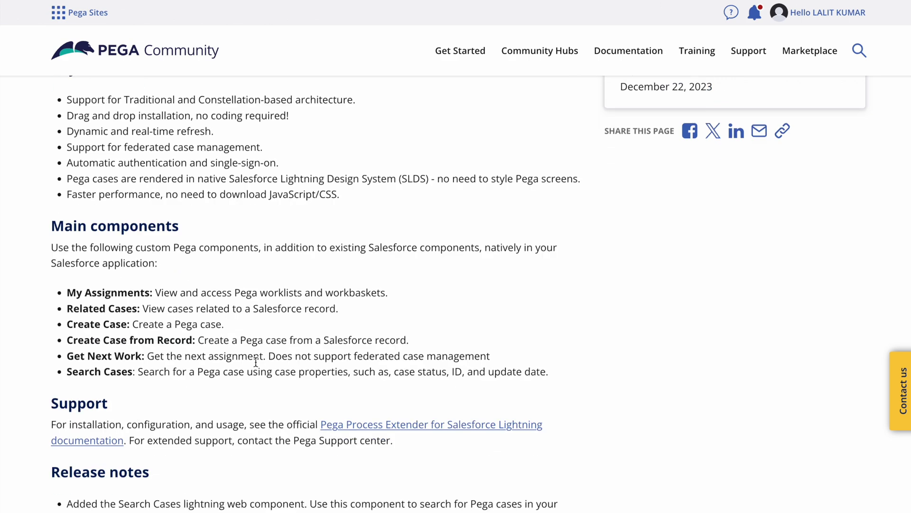
drag(548, 372, 57, 279)
triple_click(101, 288)
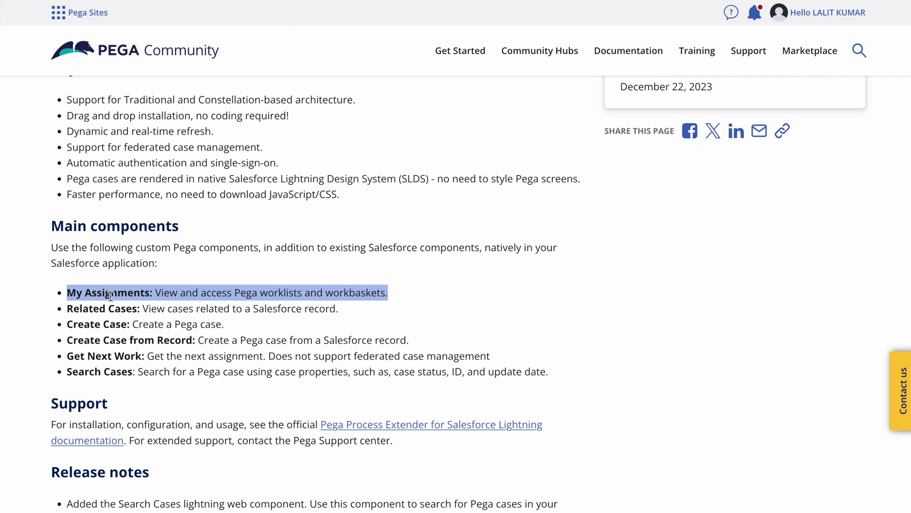
Highlight the Related Cases, Create Case, Create Case from Record, Get Next Work and Search Cases components
triple_click(103, 310)
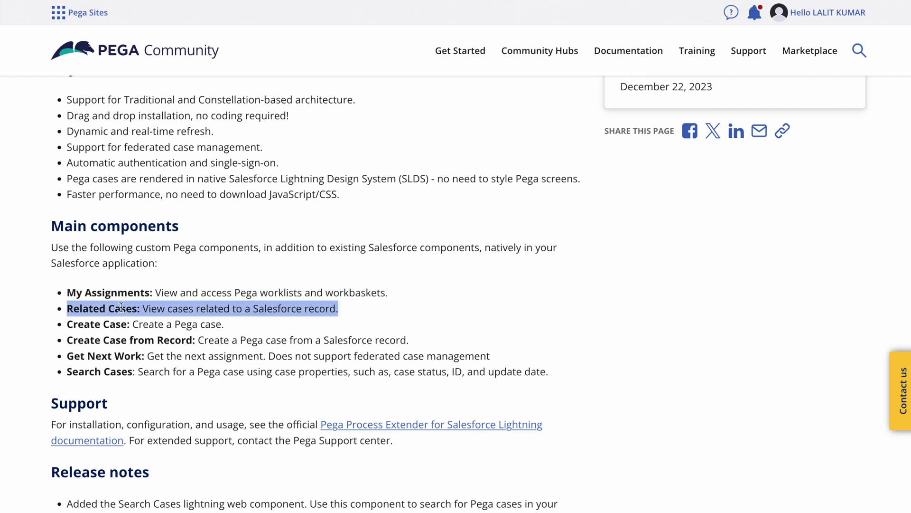
double_click(121, 307)
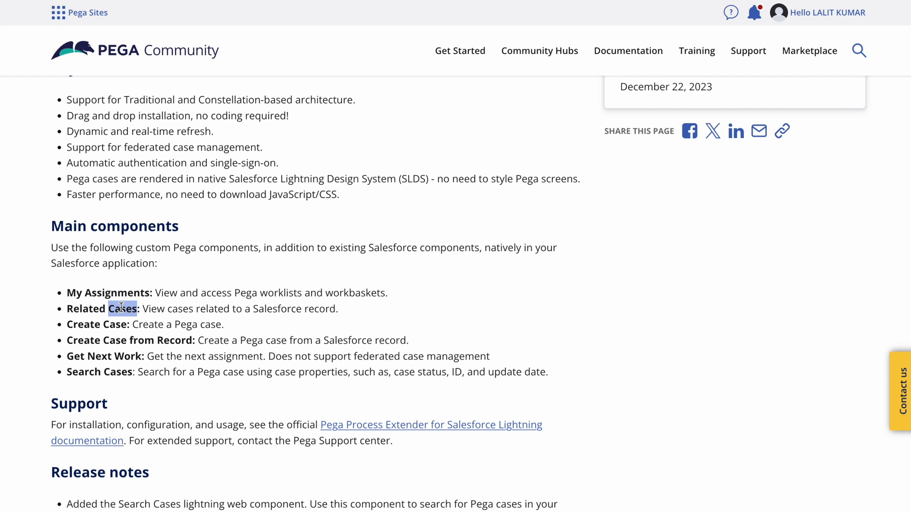
triple_click(113, 323)
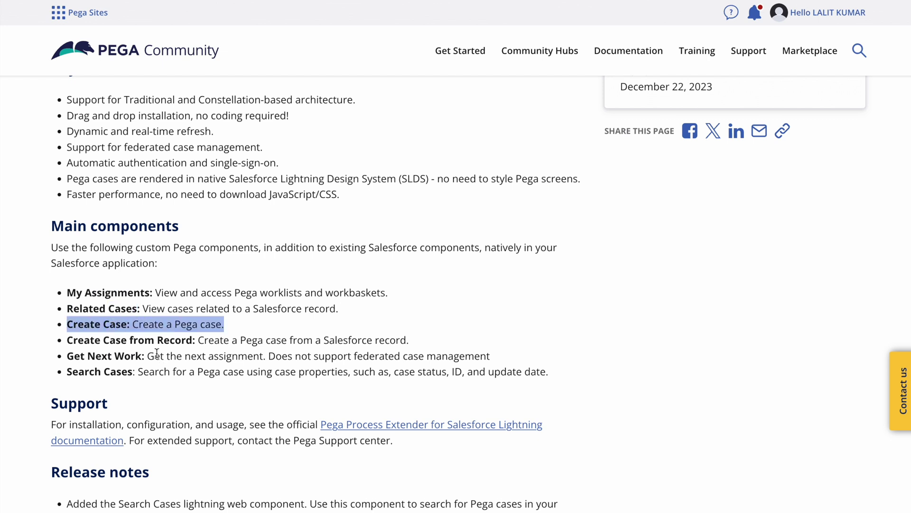
triple_click(141, 340)
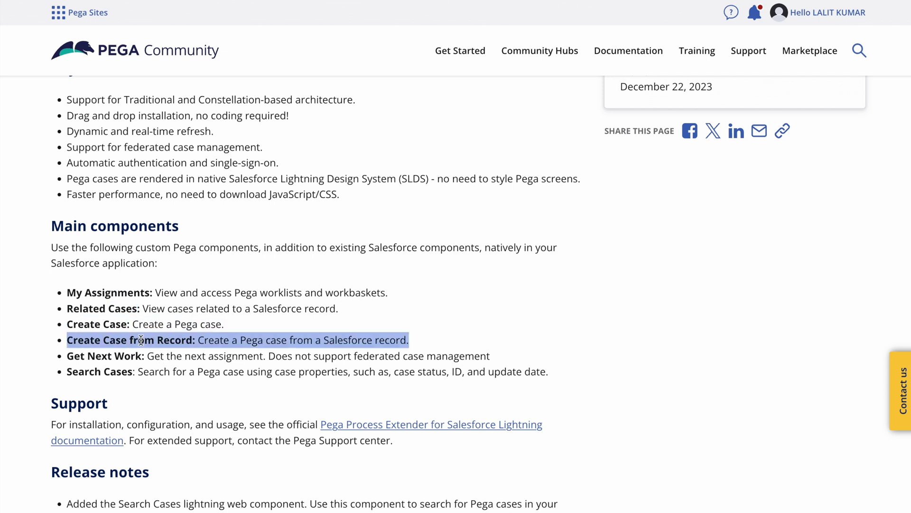
triple_click(112, 356)
triple_click(102, 371)
Clear the highlight and scroll back to the top of the listing
click(564, 374)
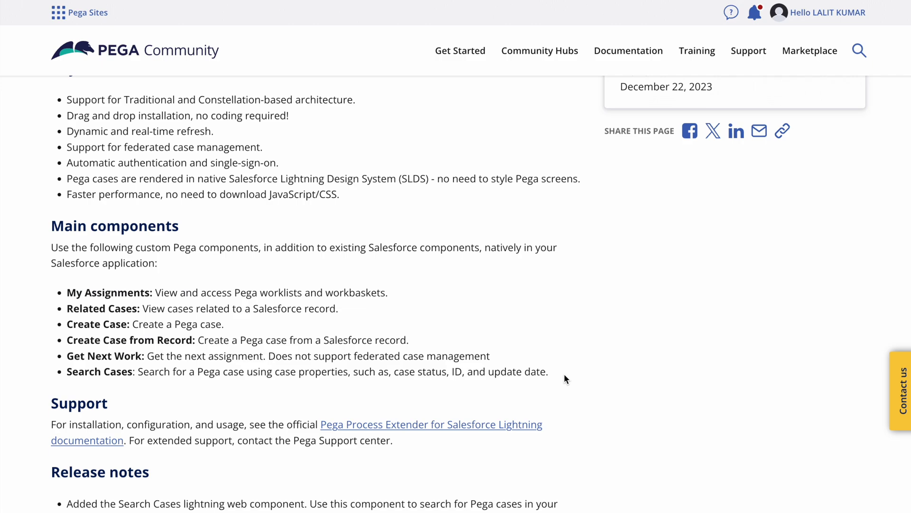
scroll(563, 378, up, 20)
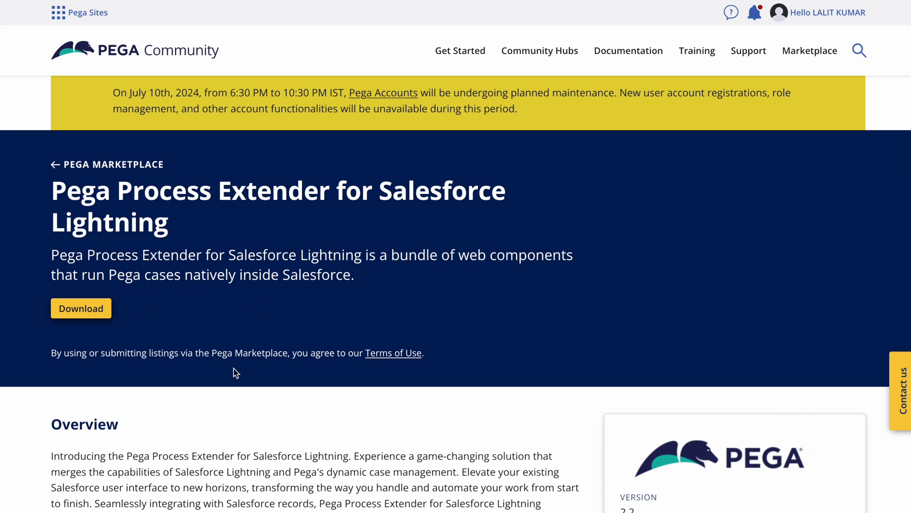
key(F4)
In pegaLwcStarterPack_v2.2.0, expand documents and jwt to select pega-lwc-jwt.zip, then return to Chrome
click(79, 486)
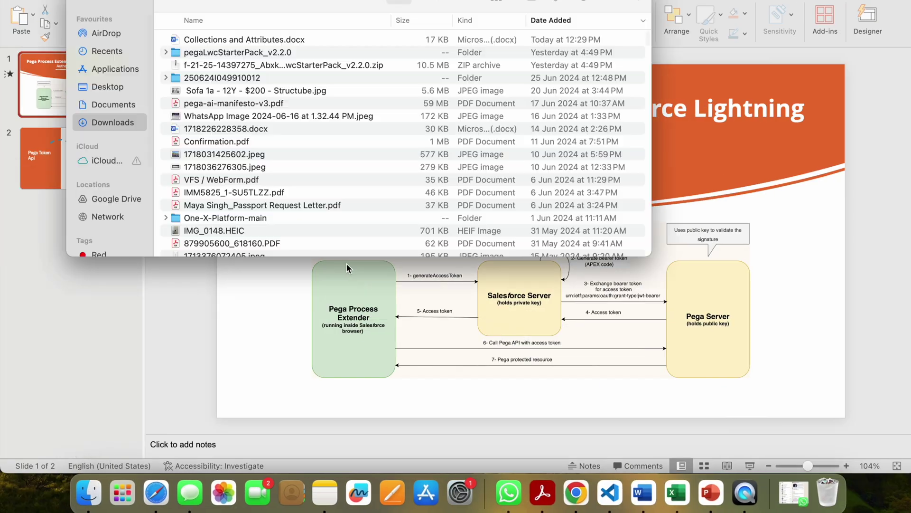
double_click(221, 52)
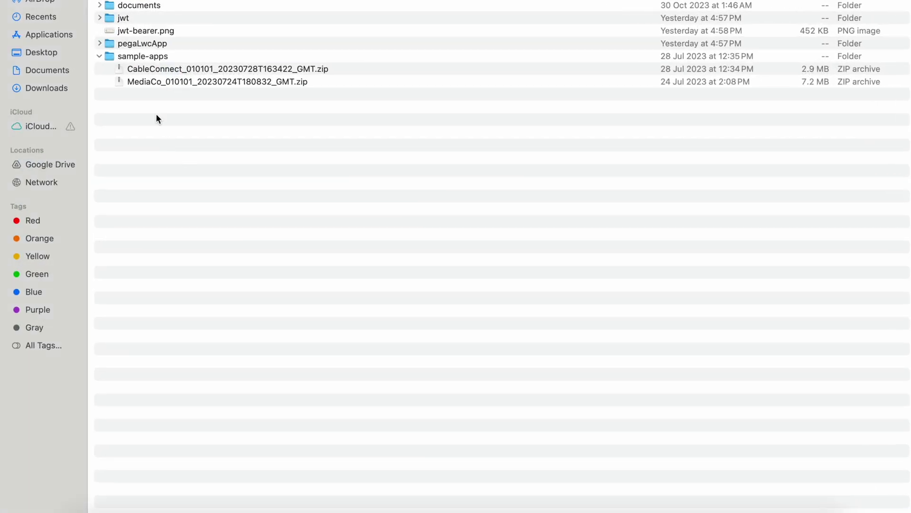
click(100, 5)
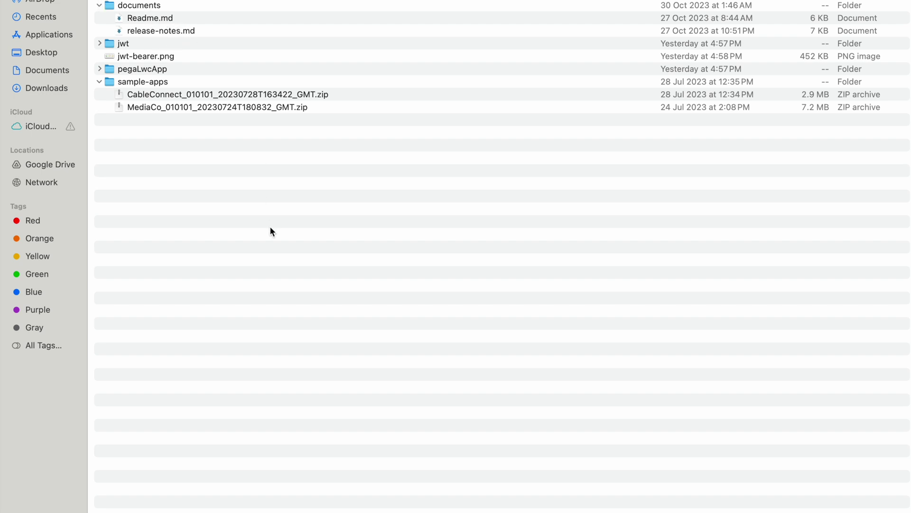
click(100, 43)
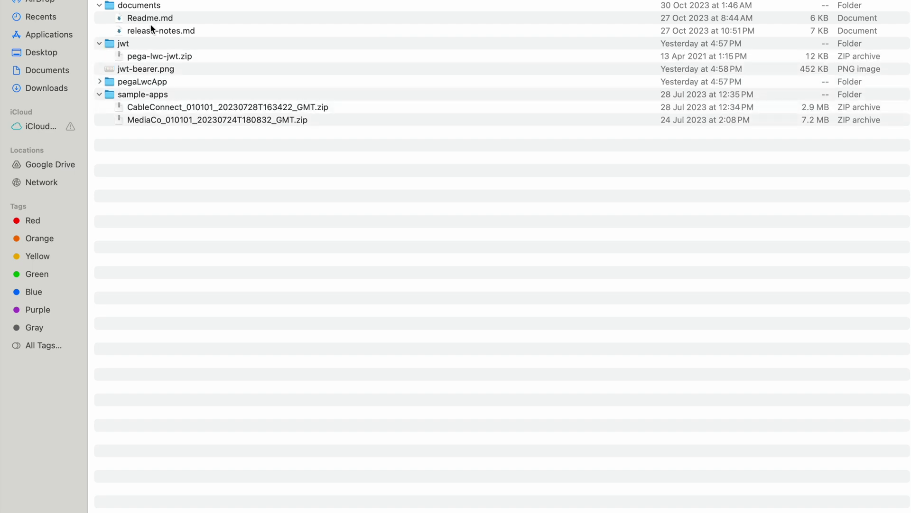
click(152, 57)
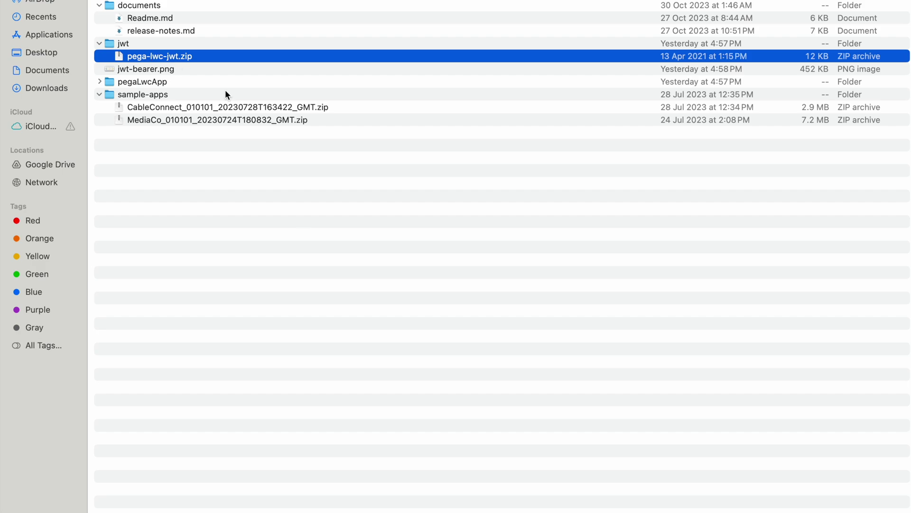
key(F4)
click(575, 492)
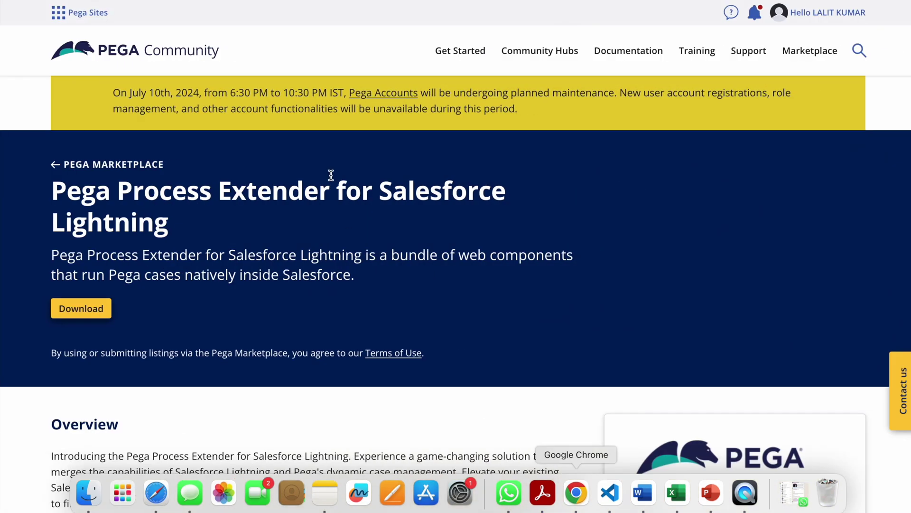
From the OAuth 2.0 Client Registration rule, open the PegaLWC Identity Mapping rule
click(576, 493)
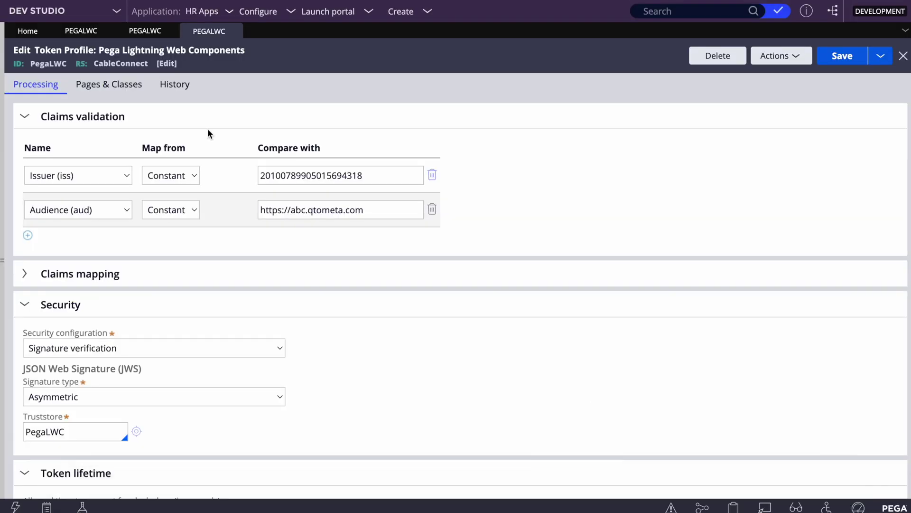
click(89, 34)
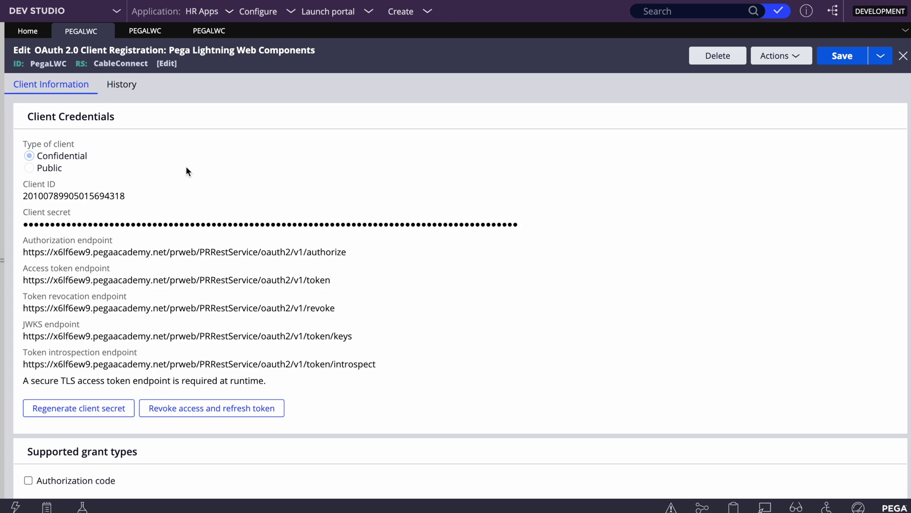
scroll(206, 263, down, 7)
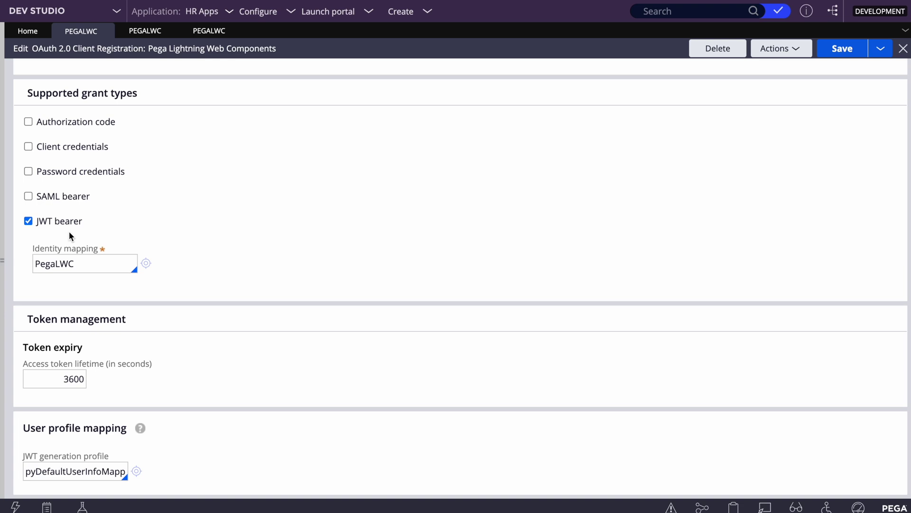
click(90, 262)
click(147, 264)
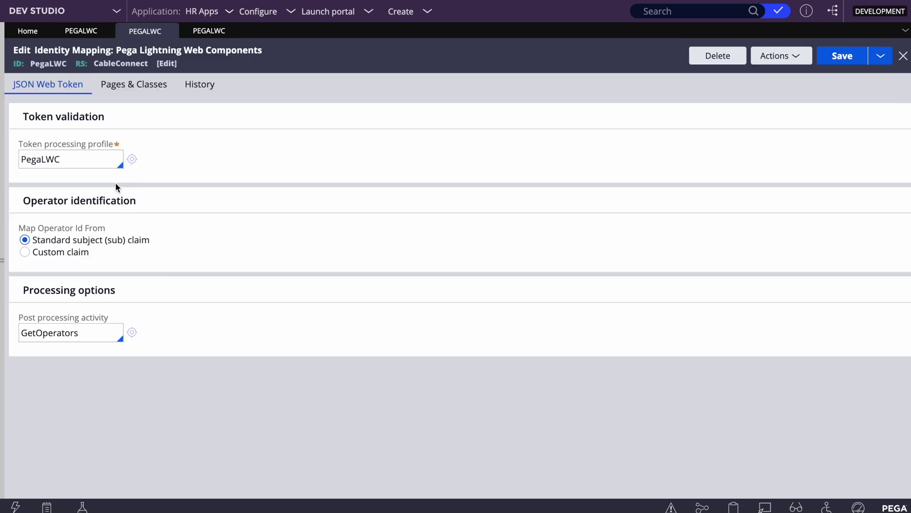
Open the PegaLWC token processing profile and scroll to its Security and Token lifetime settings
double_click(84, 167)
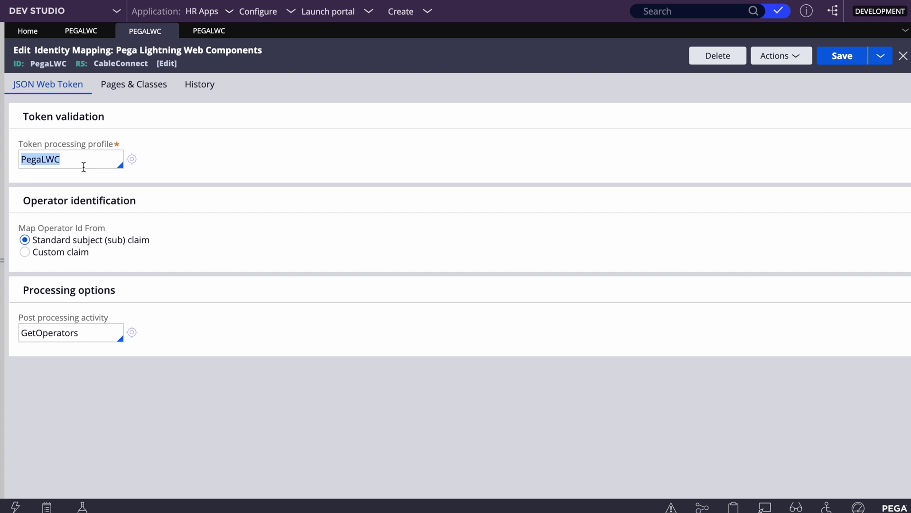
click(134, 159)
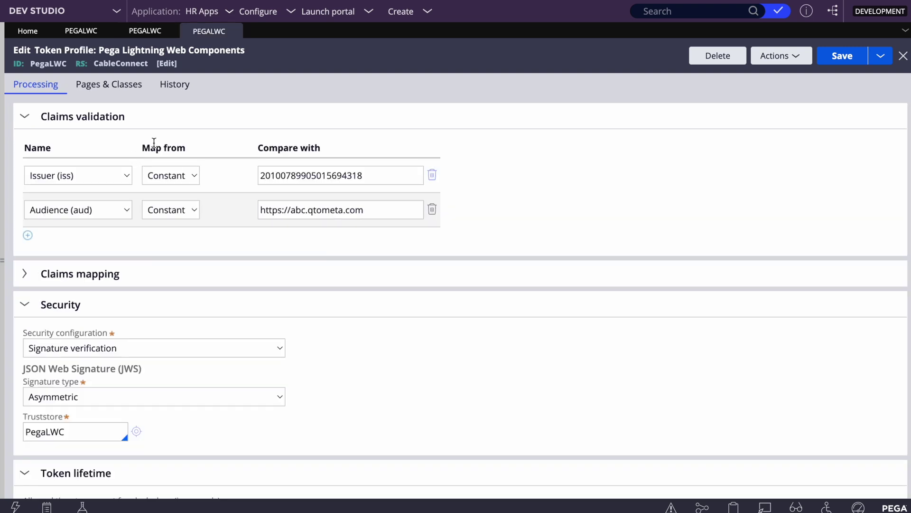
scroll(281, 346, down, 3)
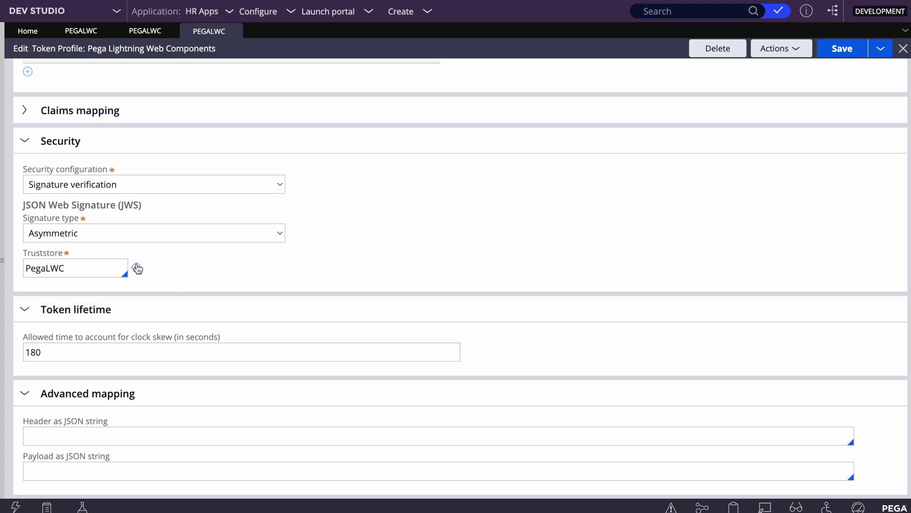
Open the PegaLWC truststore keystore and highlight its pegaLwc.jks file name
click(136, 268)
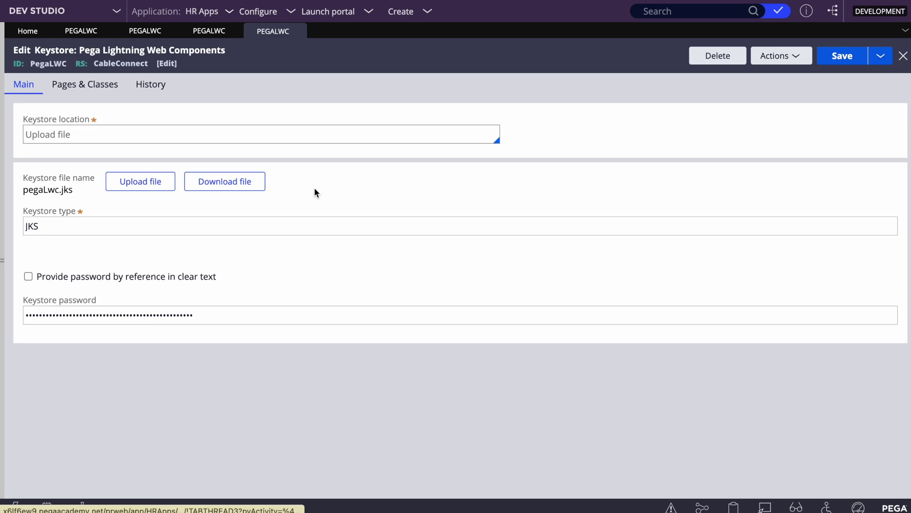
double_click(49, 190)
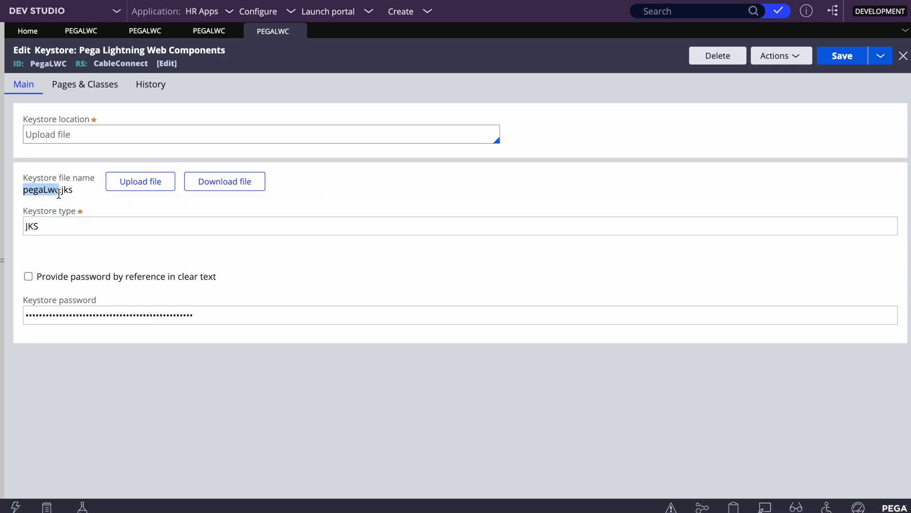
double_click(64, 190)
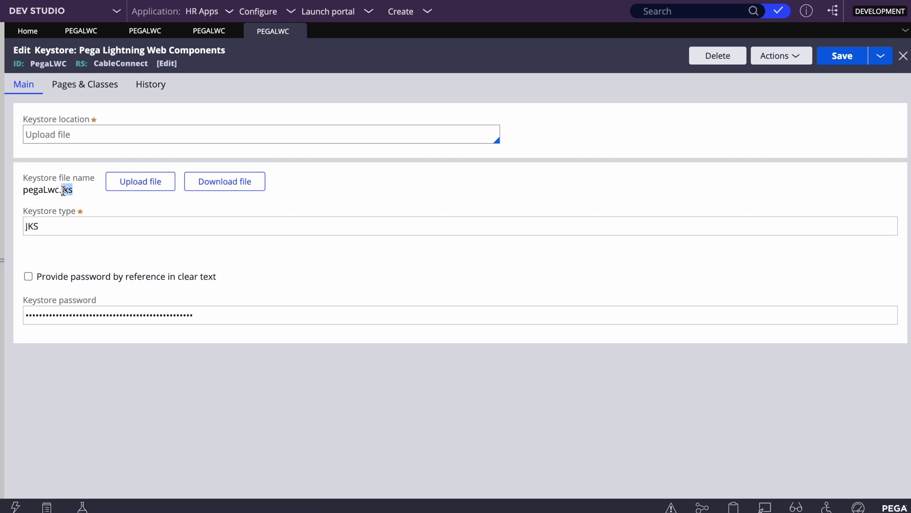
key(F4)
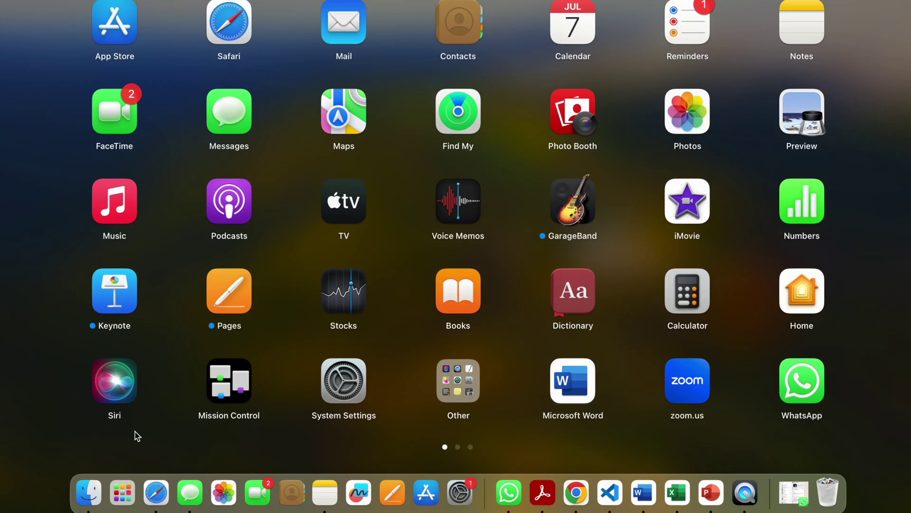
Expand pegaLwcApp in Finder to select pega_lwc, then show VS Code's recent folders
click(89, 493)
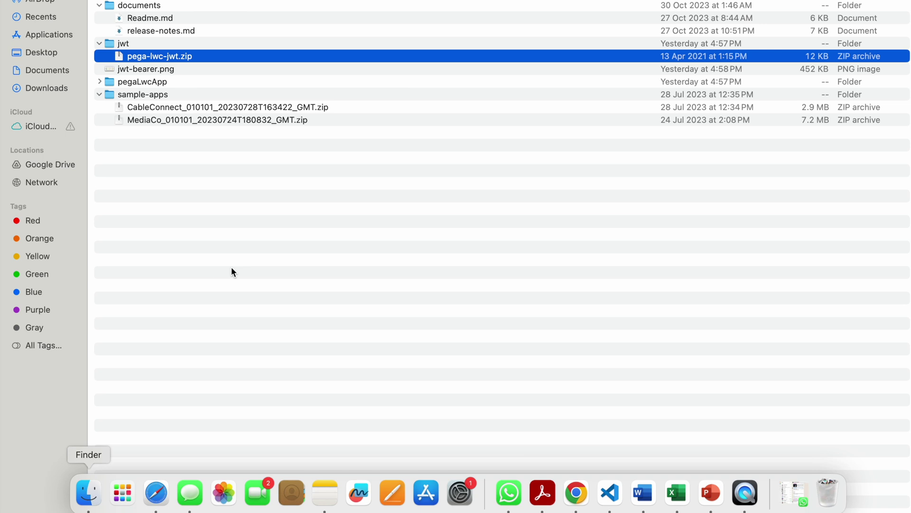
click(99, 82)
click(137, 98)
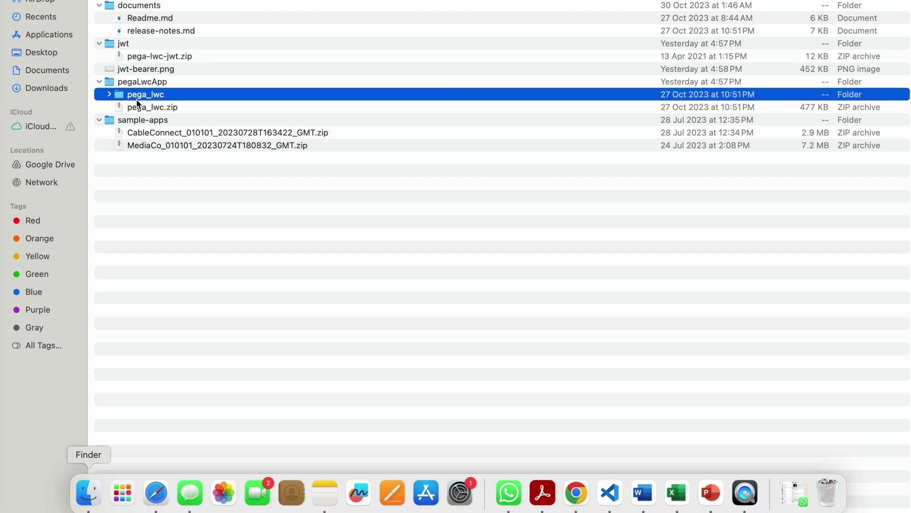
click(610, 492)
key(F4)
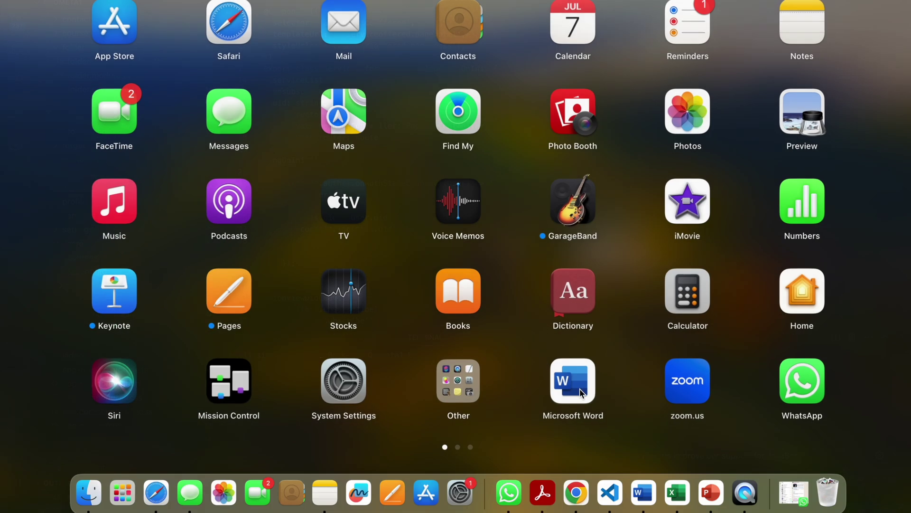
right_click(609, 493)
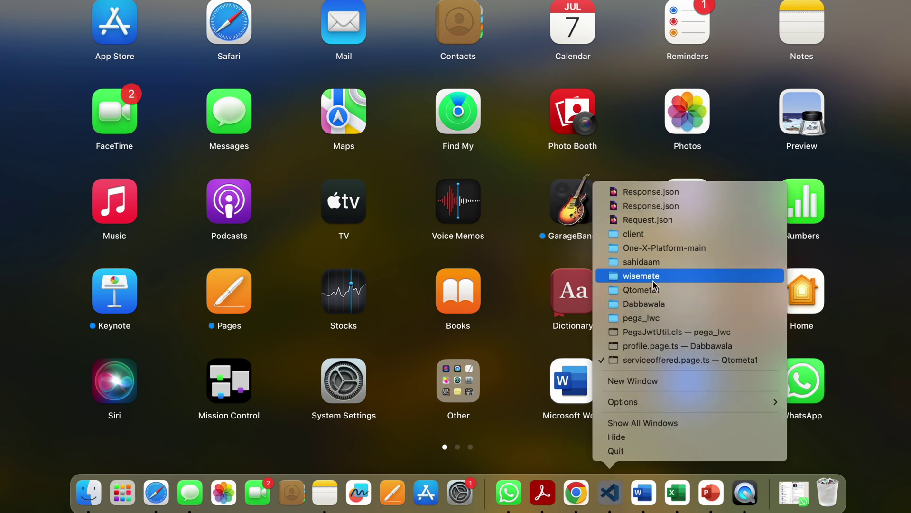
Open the pega_lwc project and view PegaJwtUtil.cls, pointing at the issuer assignment on line 18
click(630, 321)
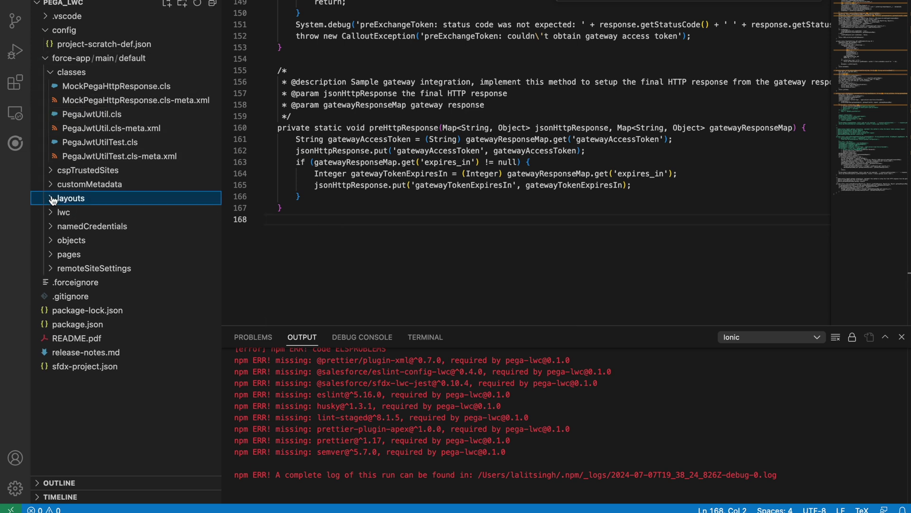
click(54, 214)
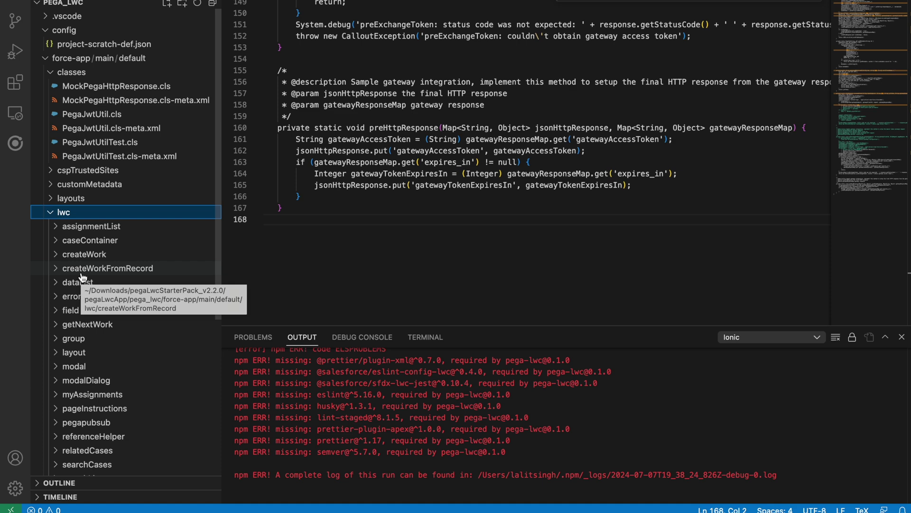
scroll(416, 254, up, 20)
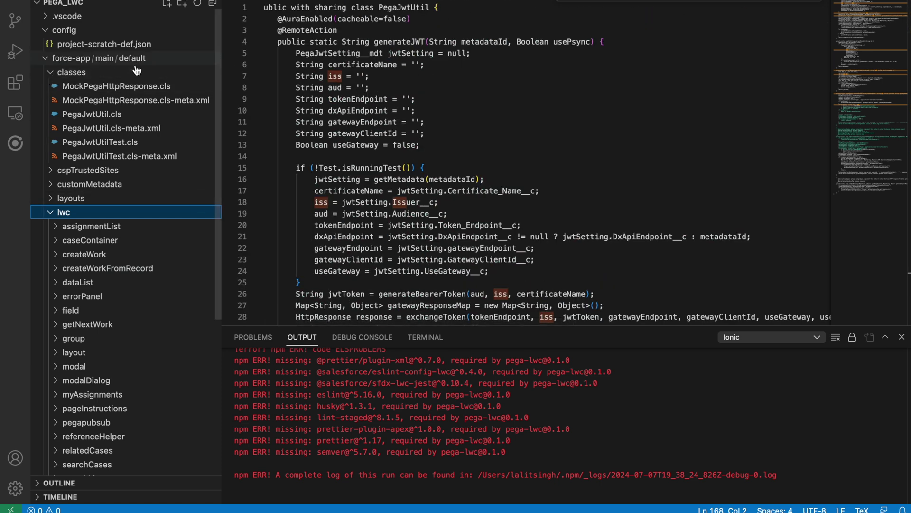
click(51, 61)
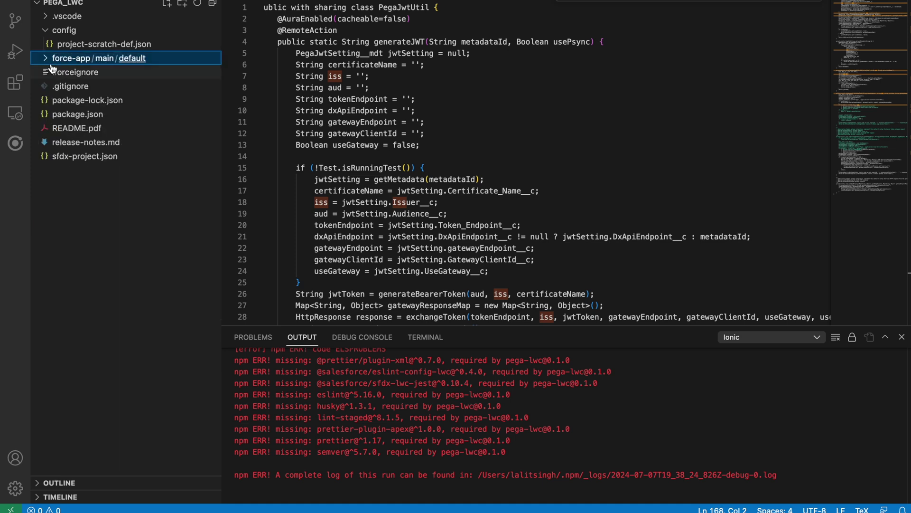
click(43, 61)
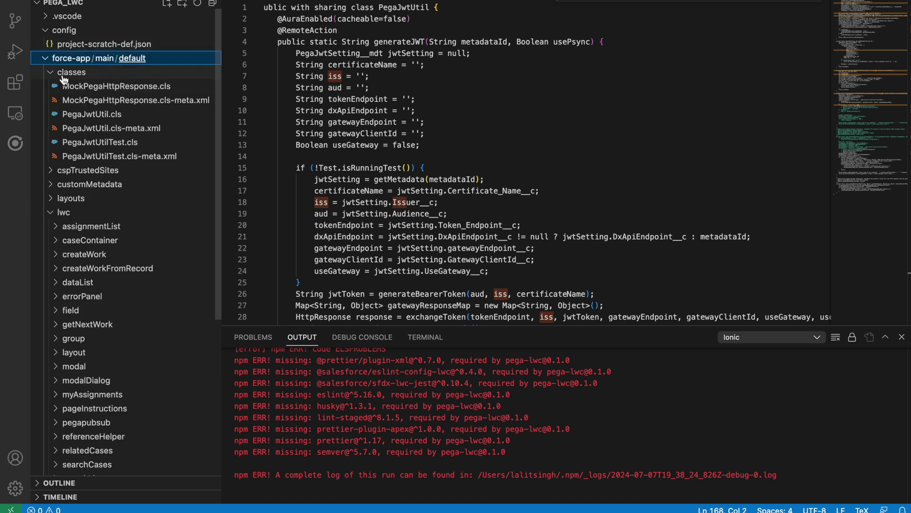
click(93, 119)
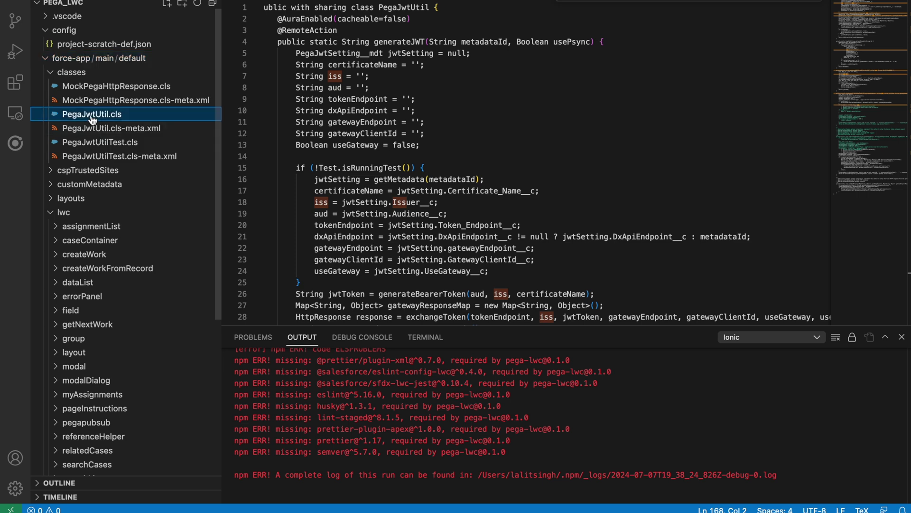
click(484, 206)
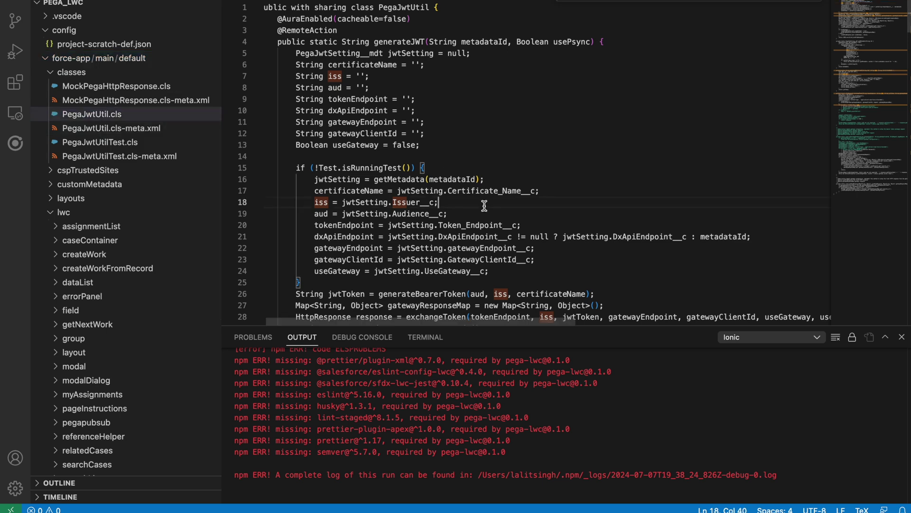